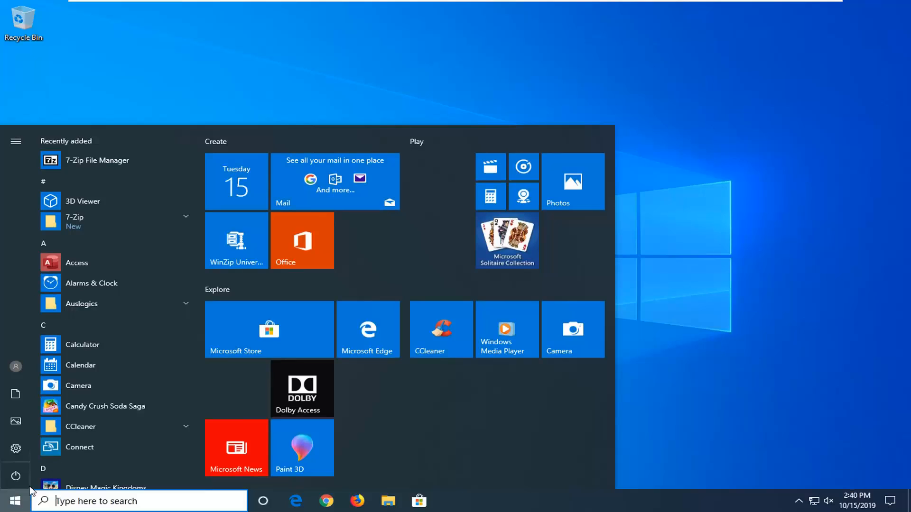
Find regedit and run the Registry Editor as administrator, allowing it to make changes to the device.
text(reged)
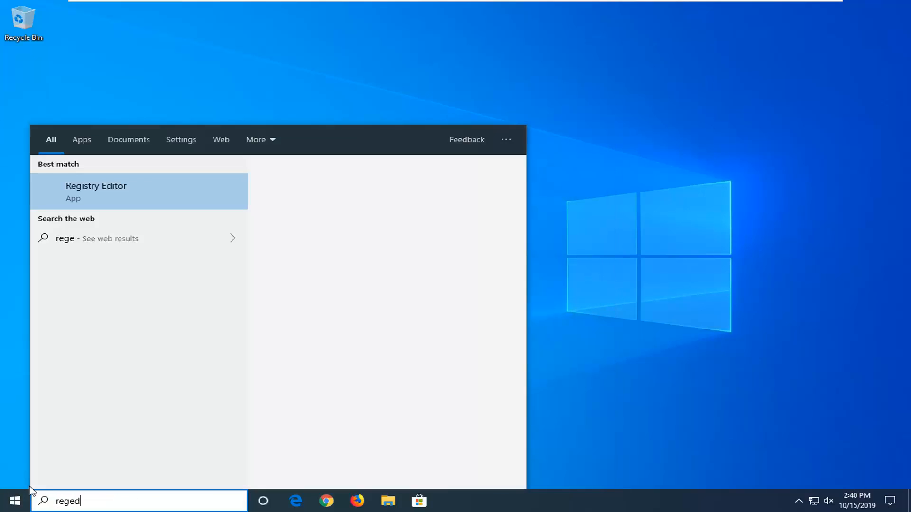
text(it)
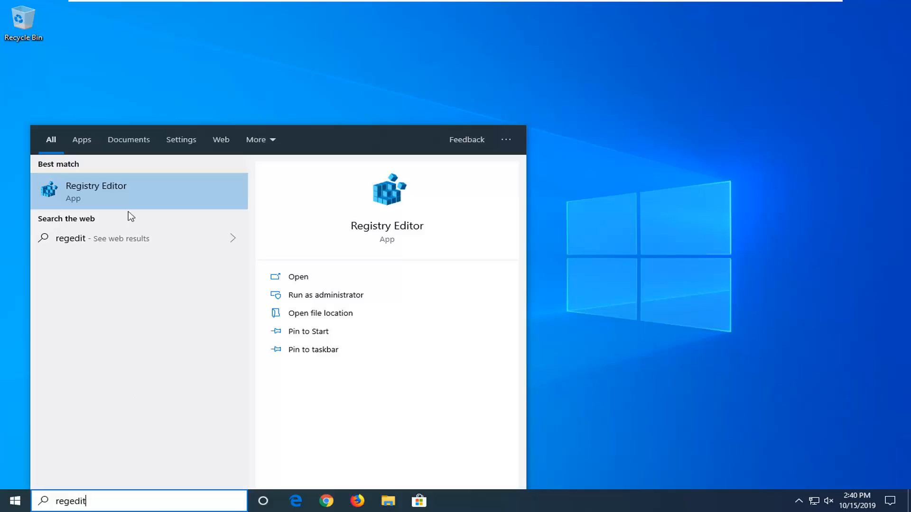
right_click(122, 186)
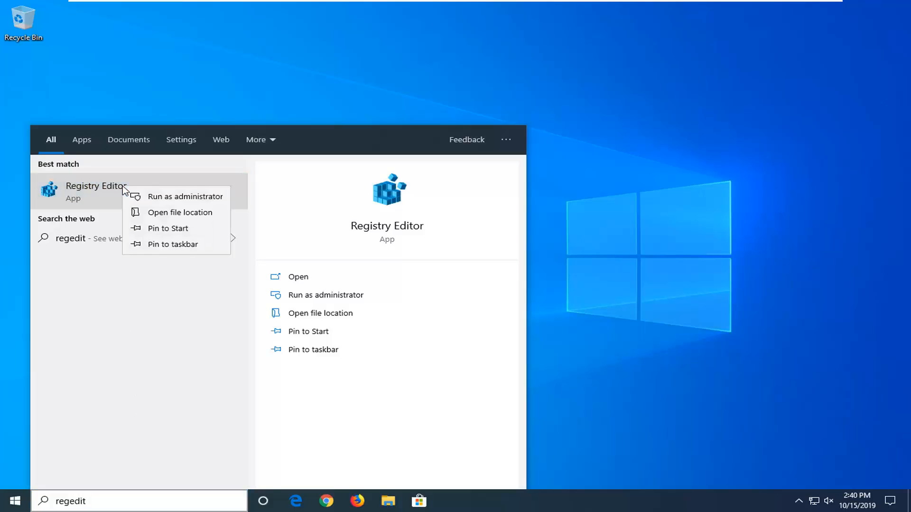
click(181, 197)
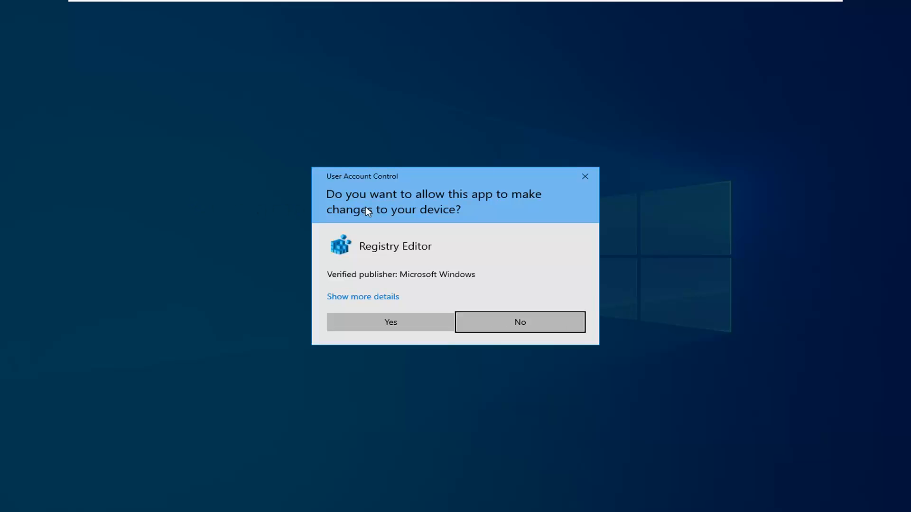
click(378, 321)
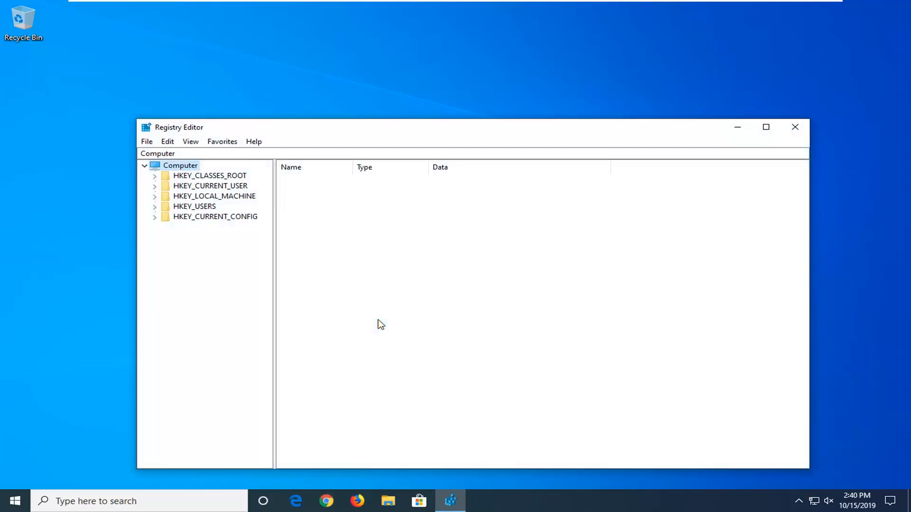
drag(342, 122, 348, 90)
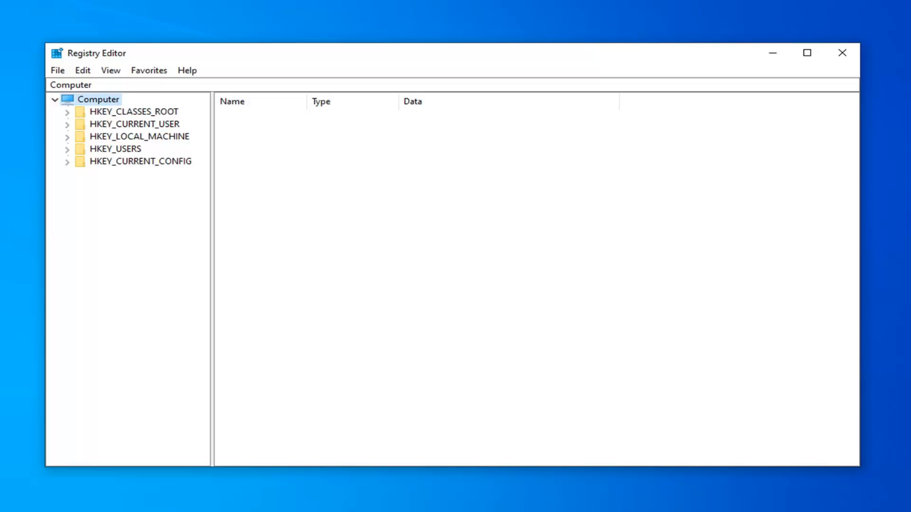
click(56, 71)
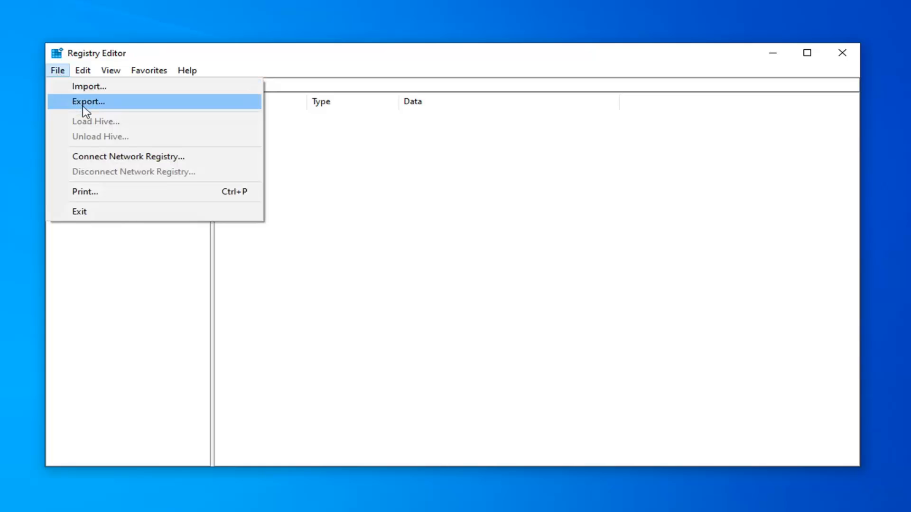
click(118, 106)
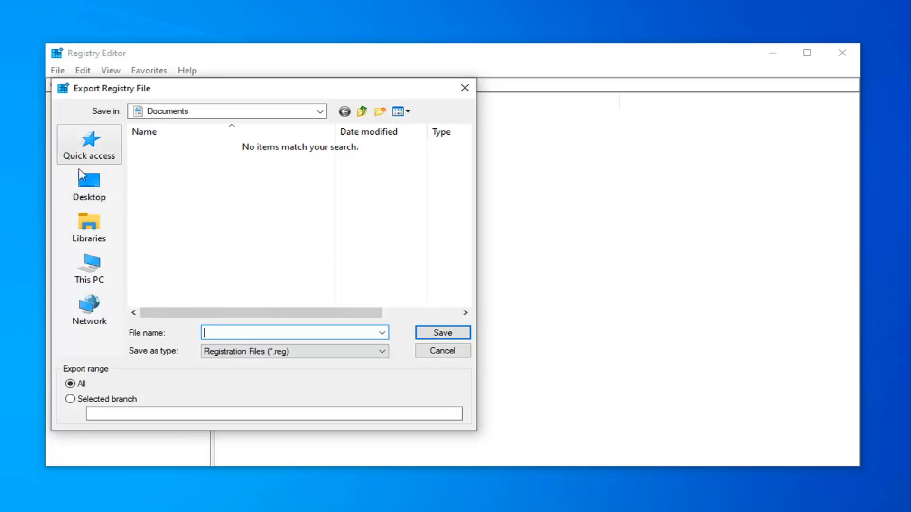
click(83, 195)
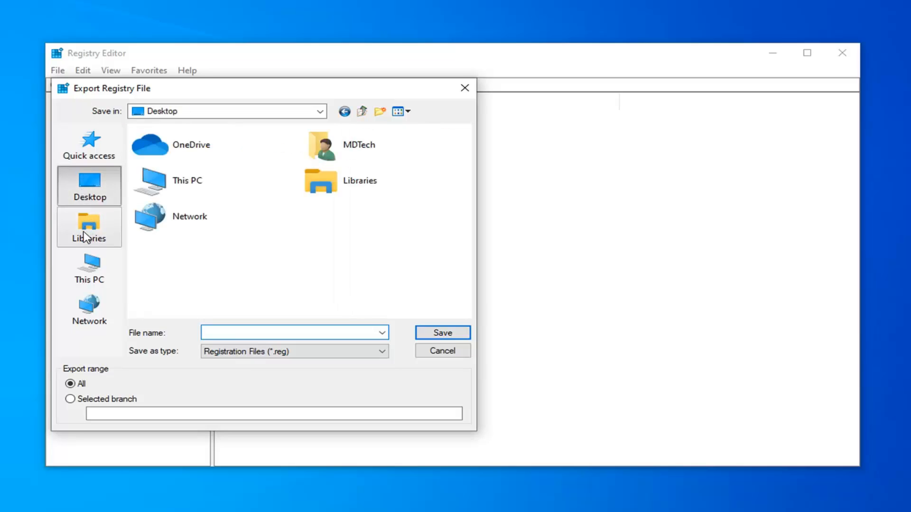
click(442, 351)
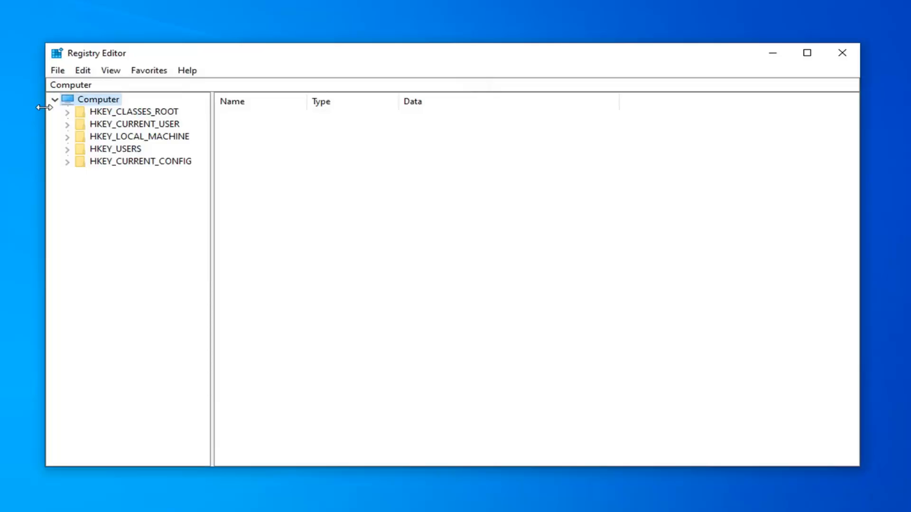
click(57, 72)
click(112, 89)
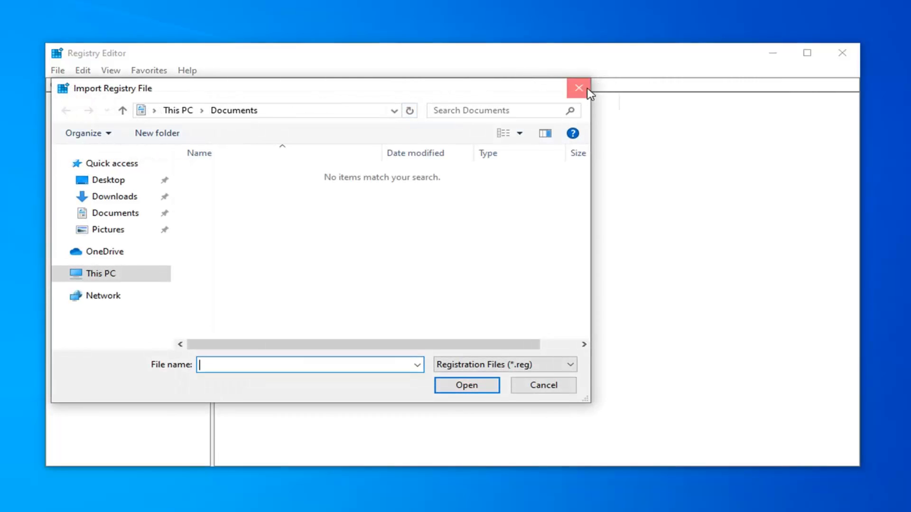
click(578, 88)
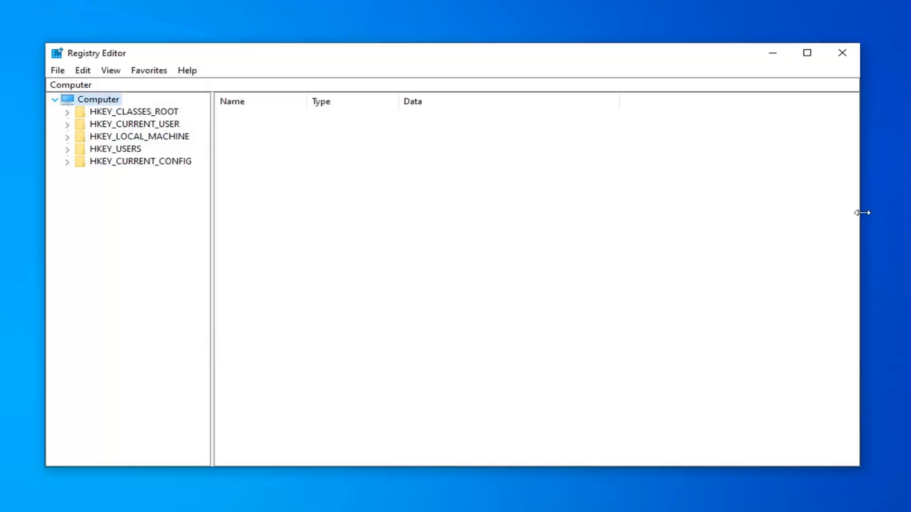
Navigate to the registry key HKEY_LOCAL_MACHINE\SYSTEM\CurrentControlSet\Control.
click(75, 138)
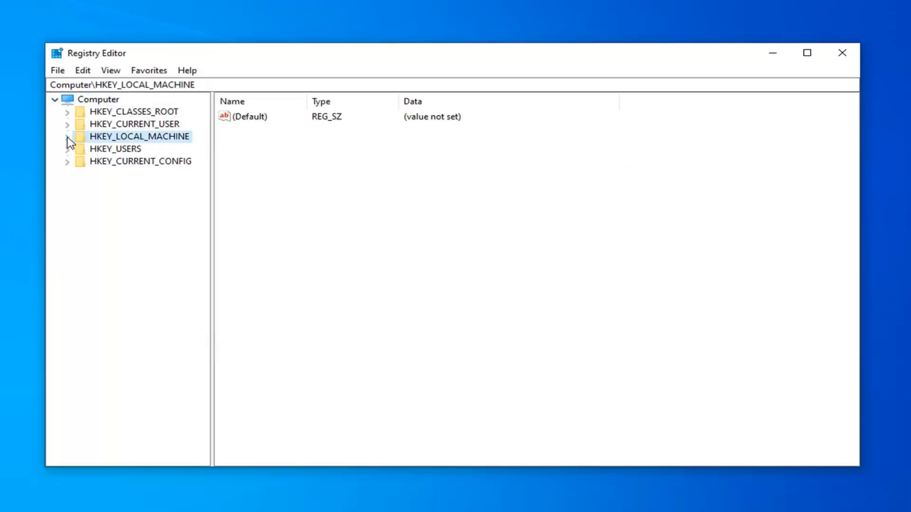
double_click(98, 141)
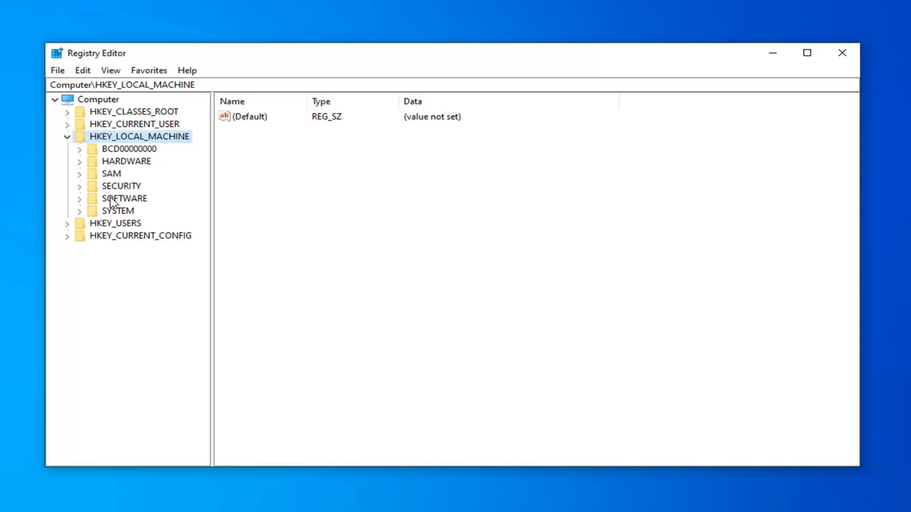
double_click(114, 212)
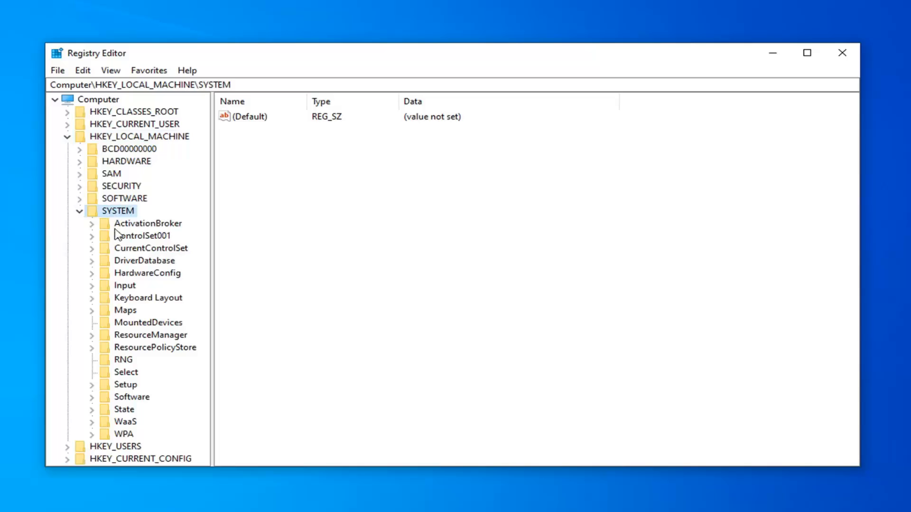
double_click(139, 250)
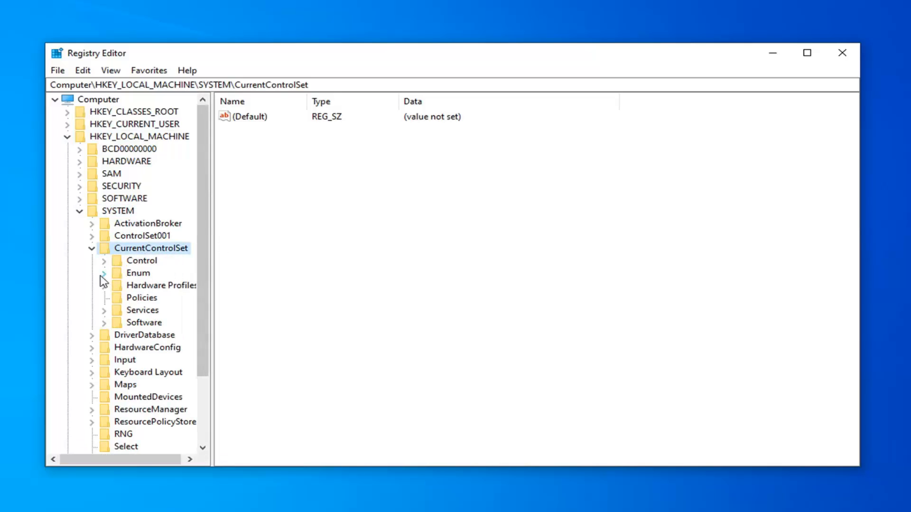
click(138, 262)
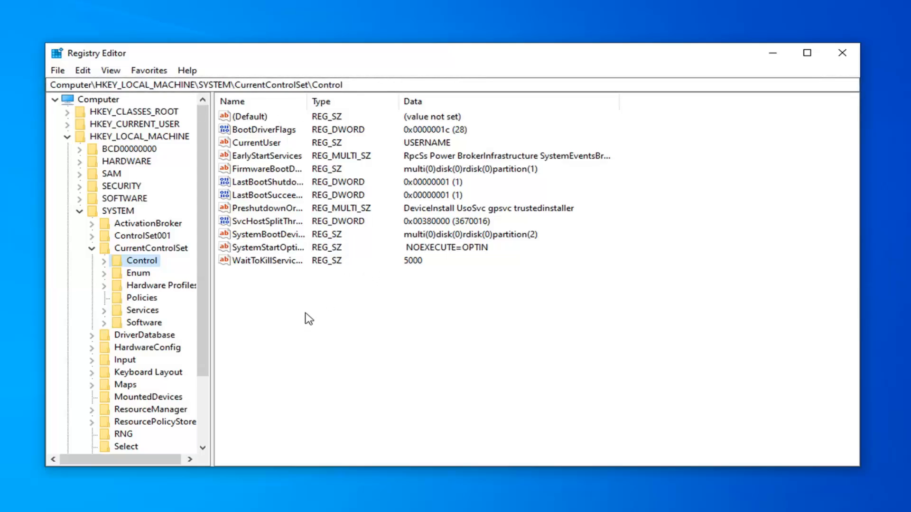
Create a DWORD (32-bit) value named ServicesPipeTimeout in the Control key and widen the name column to fit.
right_click(264, 304)
mouse_move(312, 313)
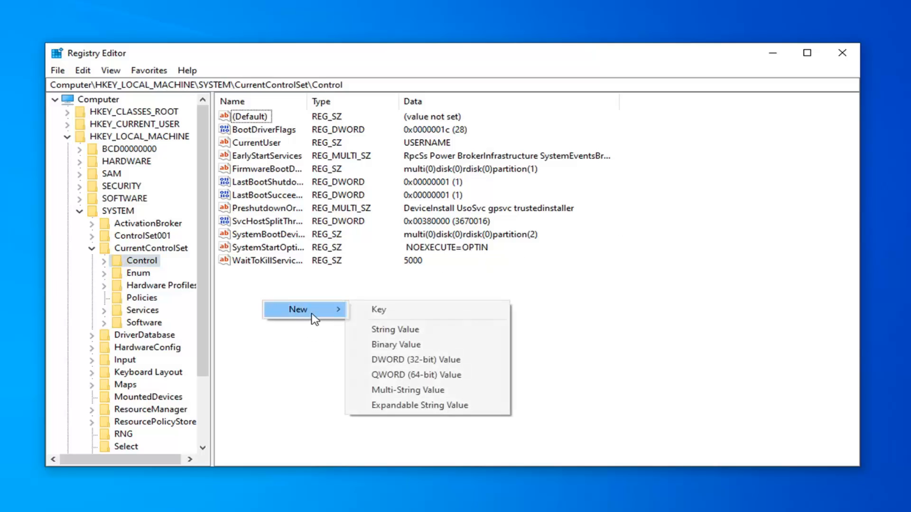
click(389, 360)
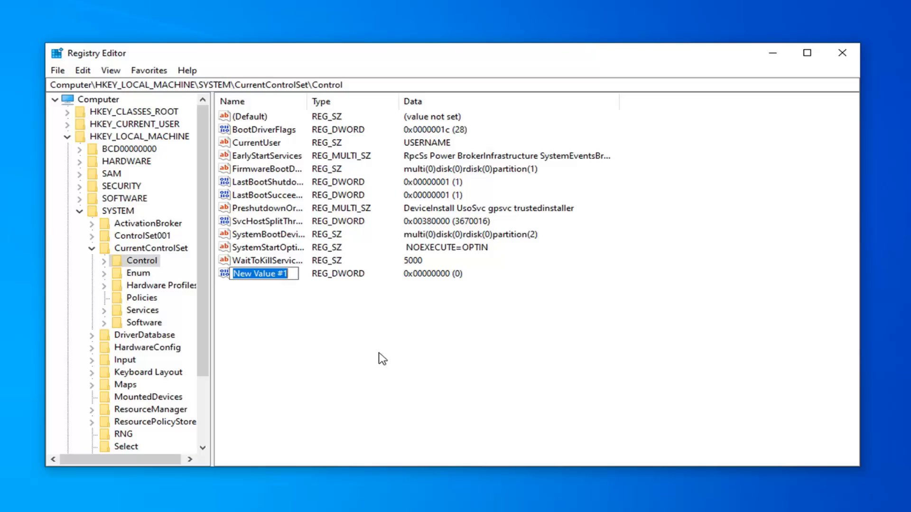
text(Services)
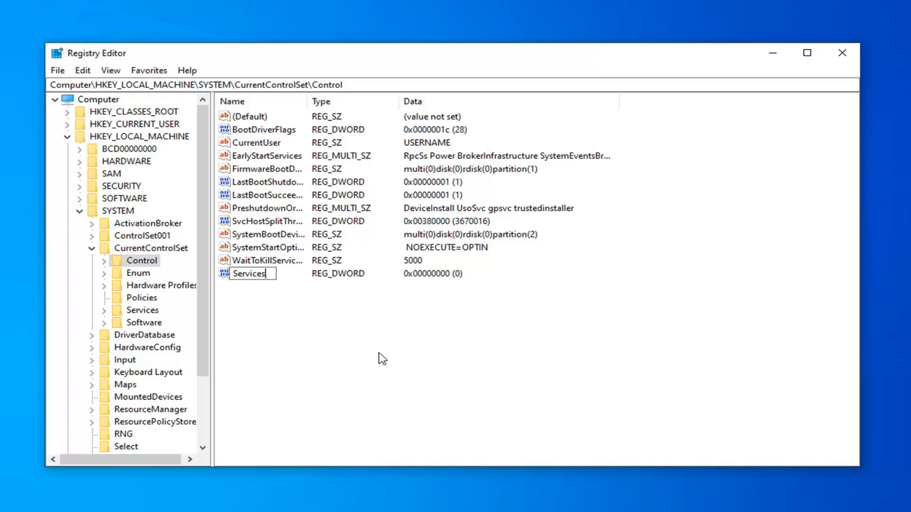
text(Pipe)
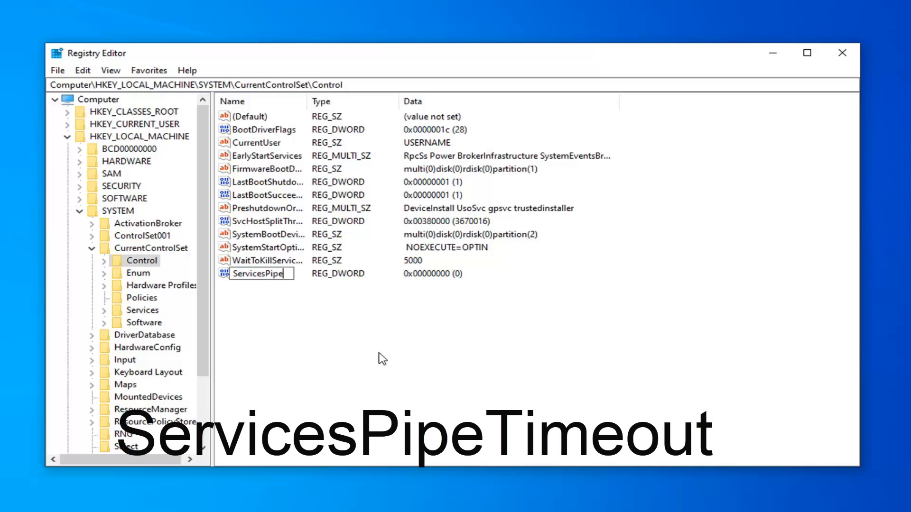
text(Ti)
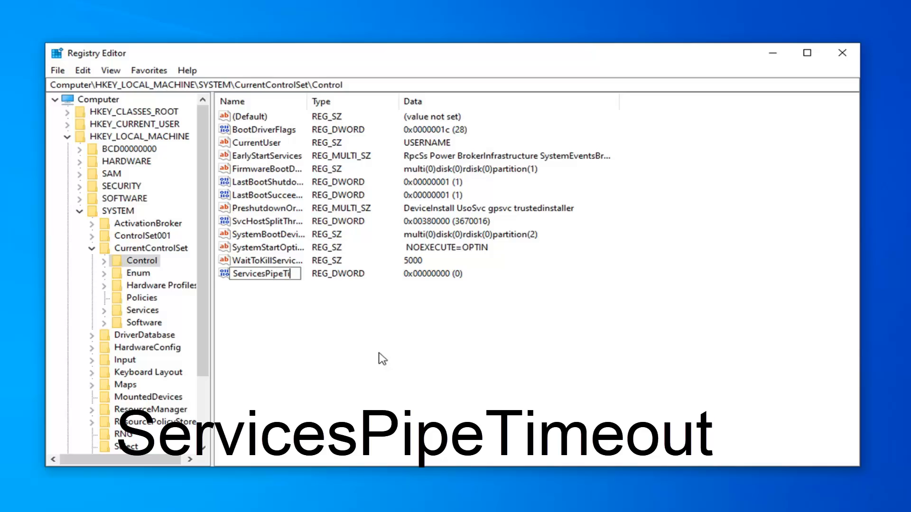
text(meout)
key(Return)
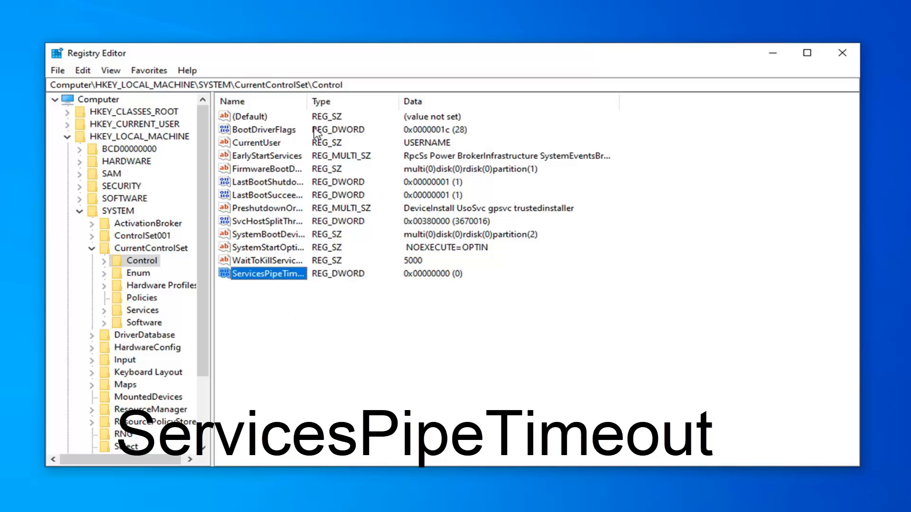
double_click(302, 105)
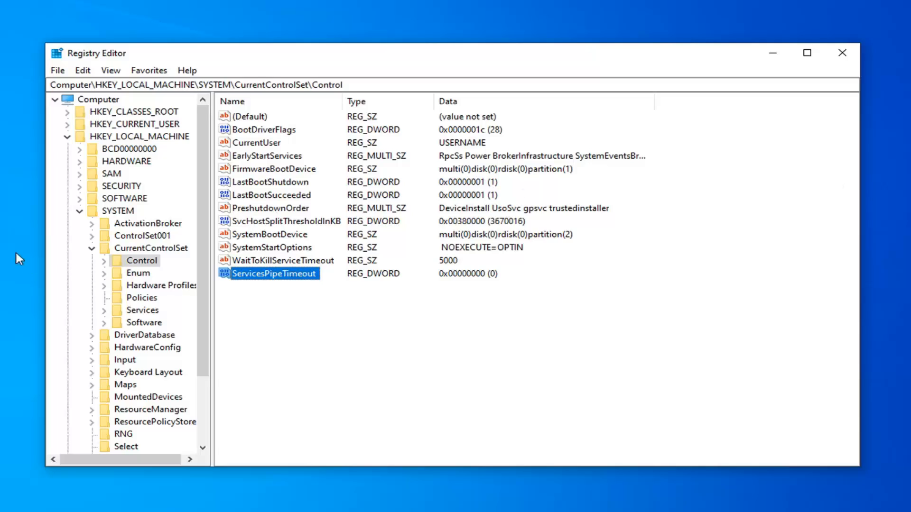
Set the value data of ServicesPipeTimeout to 180000 in hexadecimal base.
double_click(265, 275)
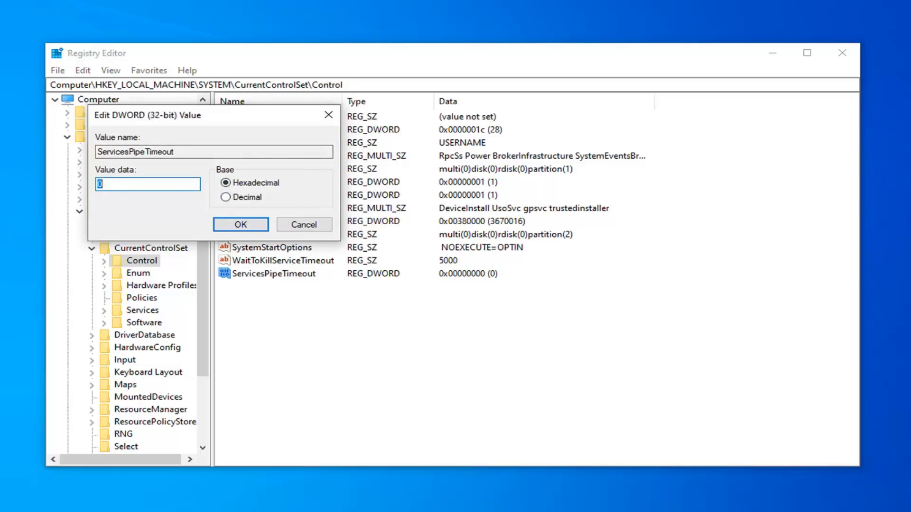
drag(228, 115, 408, 130)
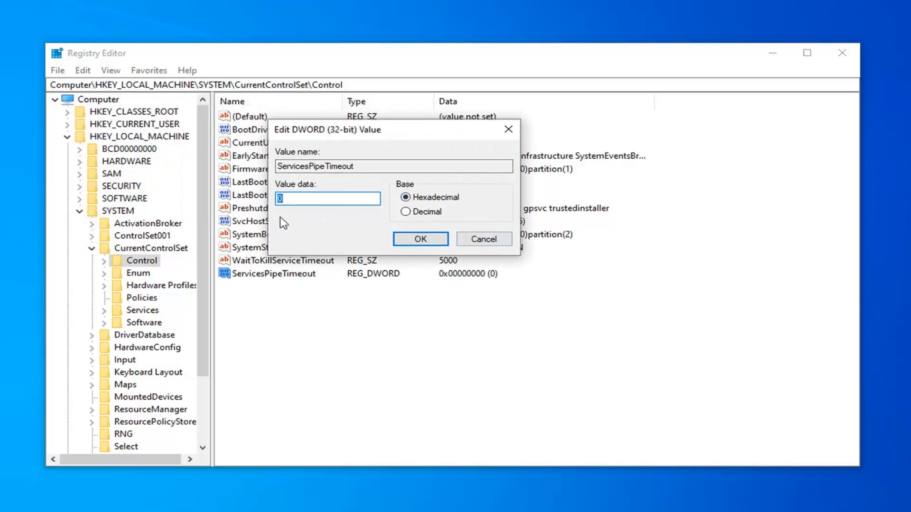
click(313, 199)
key(BackSpace)
text(18)
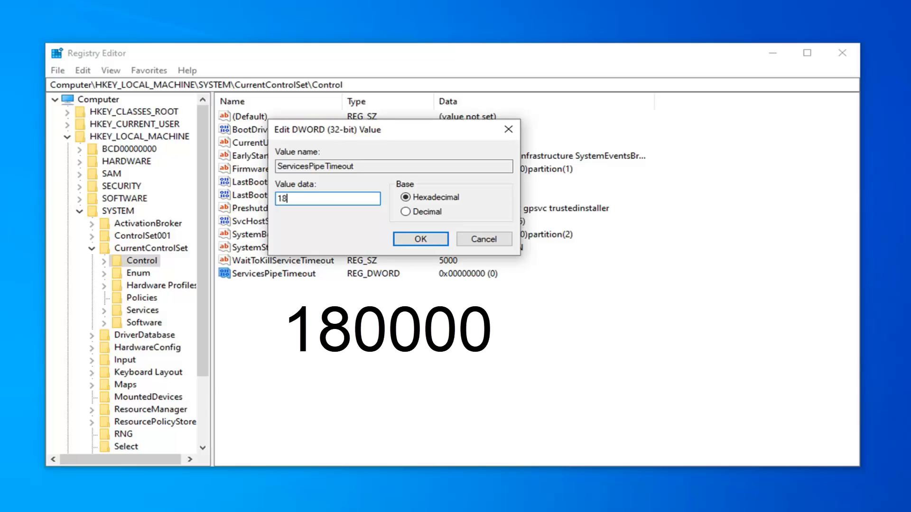
text(0000)
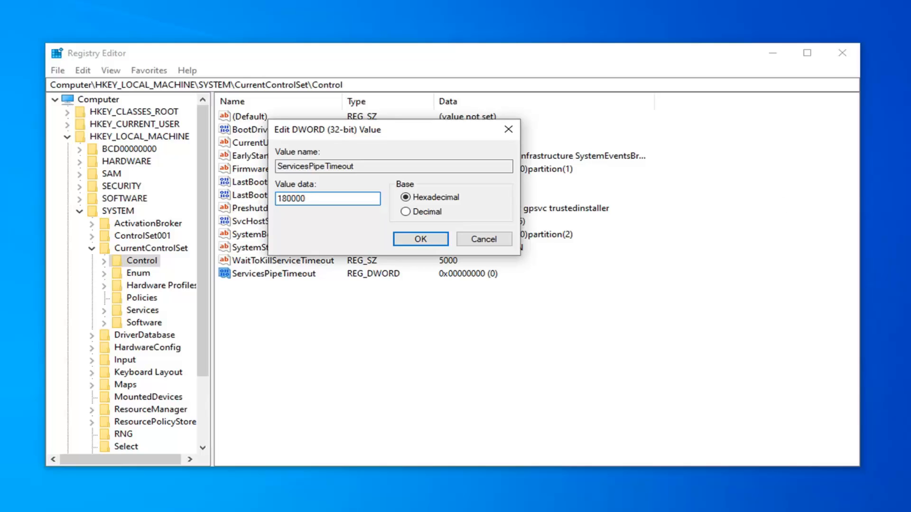
click(418, 240)
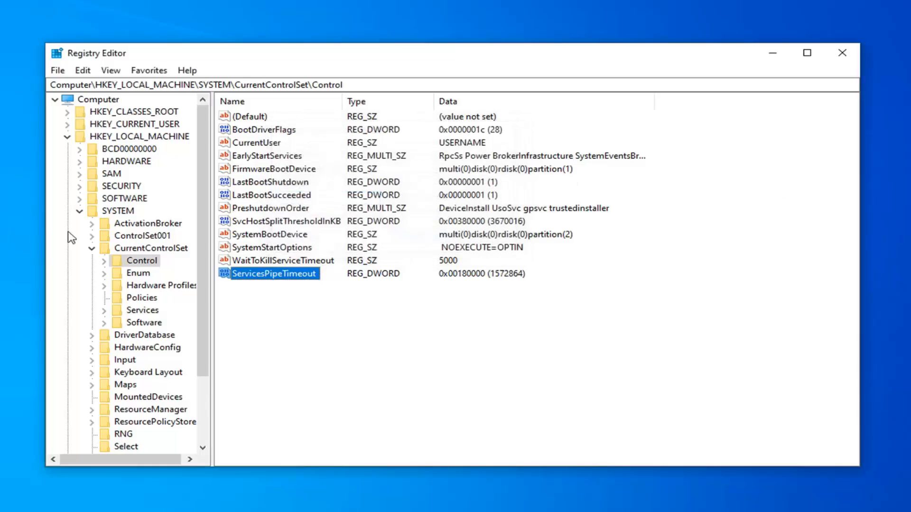
Collapse the expanded registry tree up to Computer and close the Registry Editor.
click(91, 248)
click(79, 210)
click(67, 136)
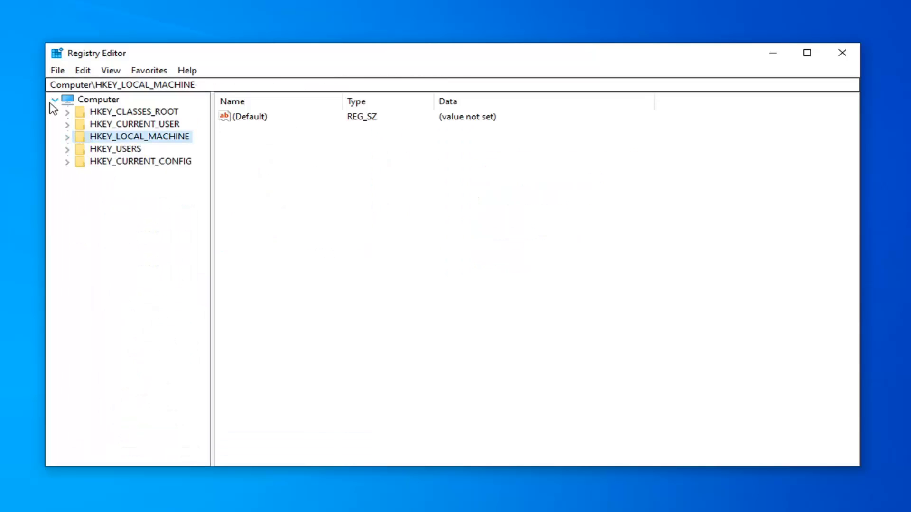
click(55, 100)
click(842, 52)
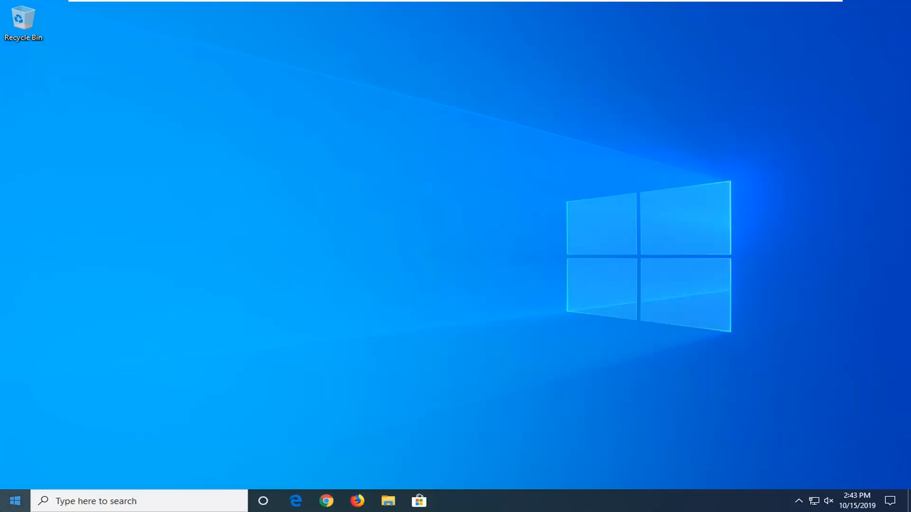
Find cmd and run Command Prompt as administrator, allowing it to make changes to the device.
click(15, 501)
text(cmd)
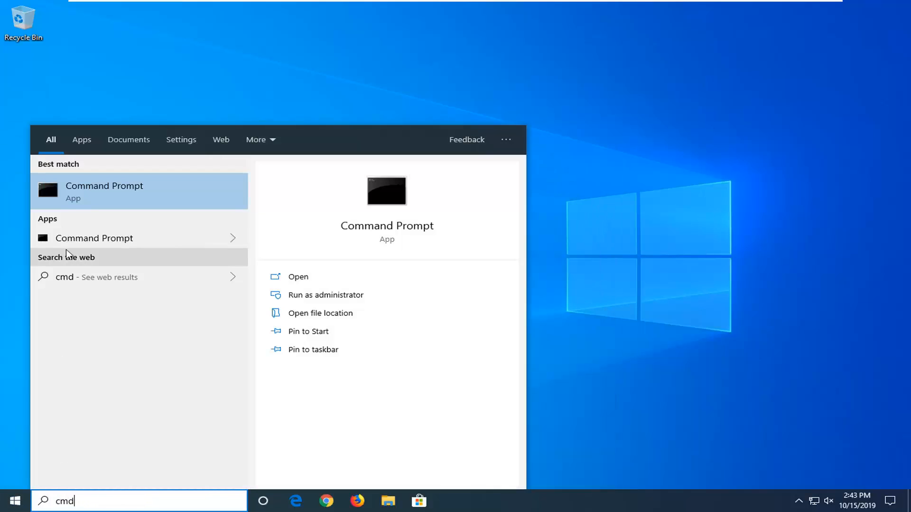
right_click(76, 189)
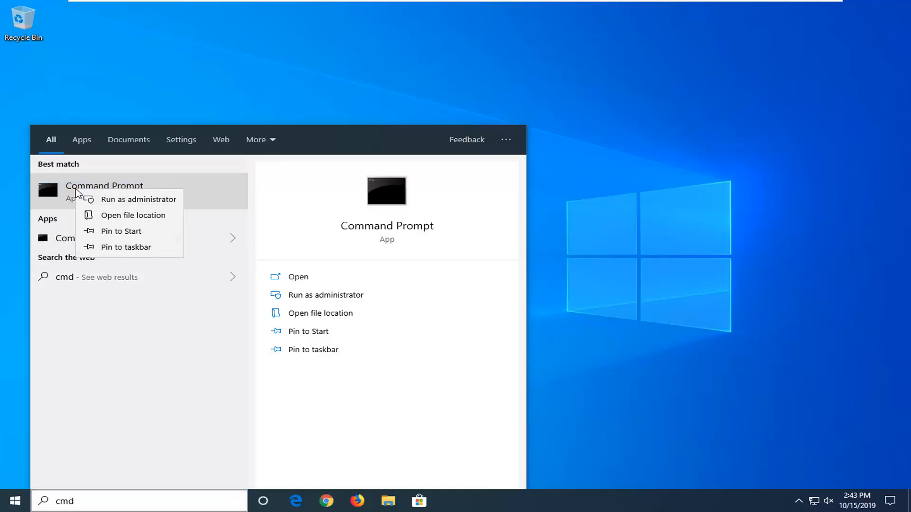
click(130, 202)
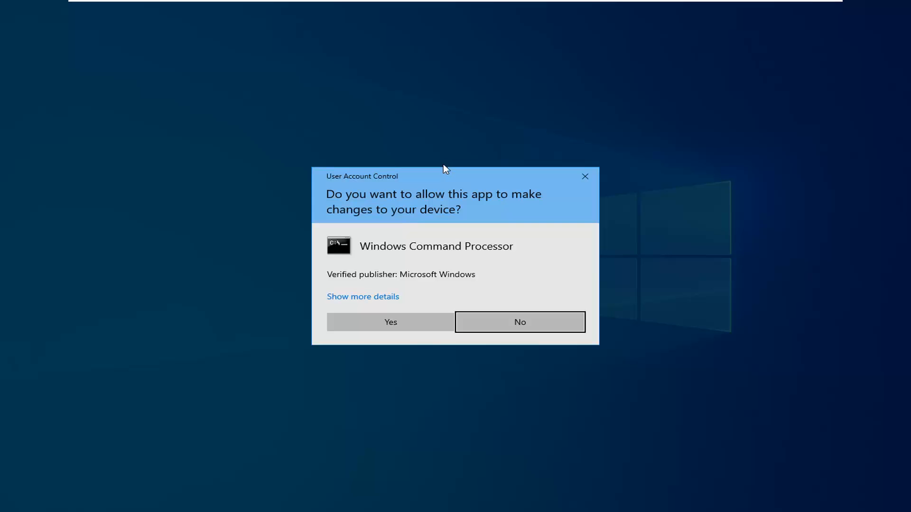
click(374, 325)
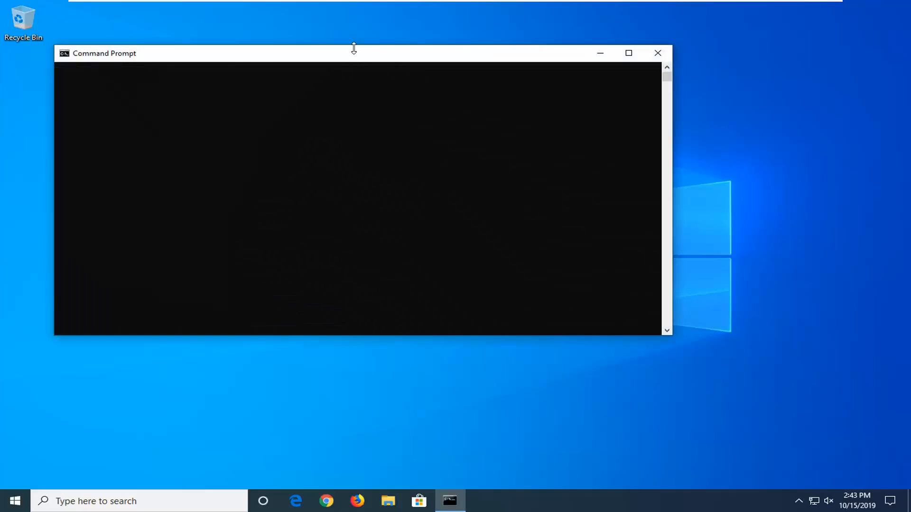
Start a system file scan with sfc /scannow in the elevated Command Prompt, and close its window.
drag(349, 57, 406, 84)
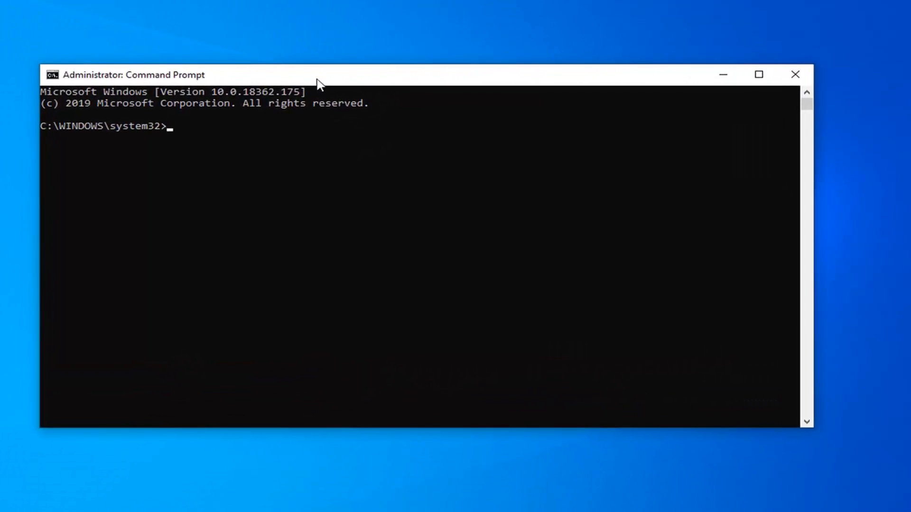
text(sfc)
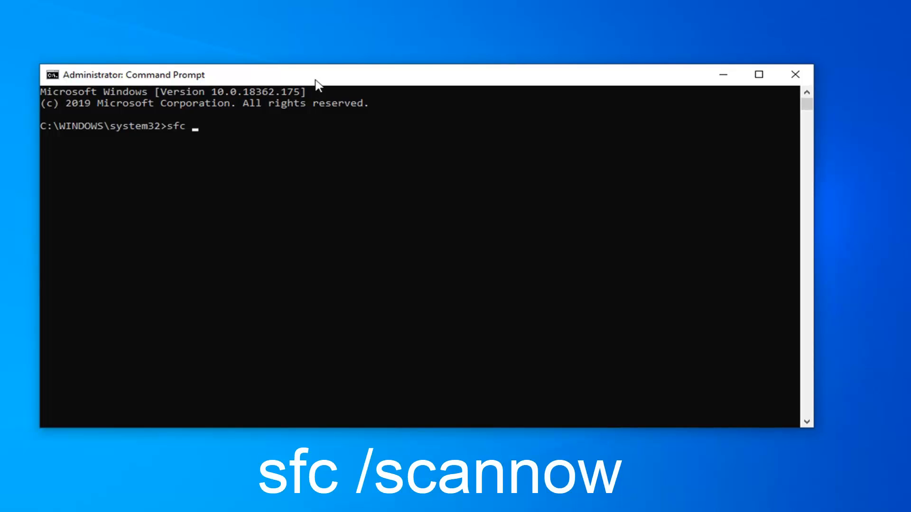
text(/scannow)
key(Return)
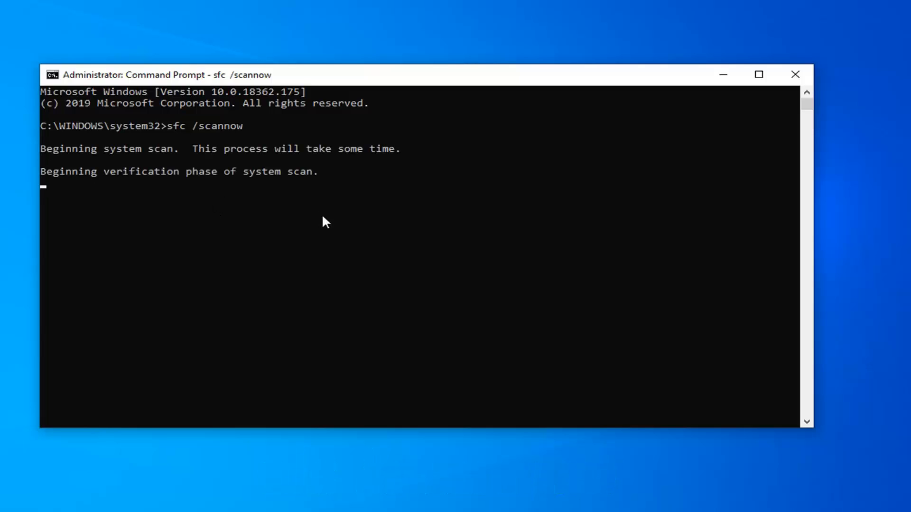
click(791, 74)
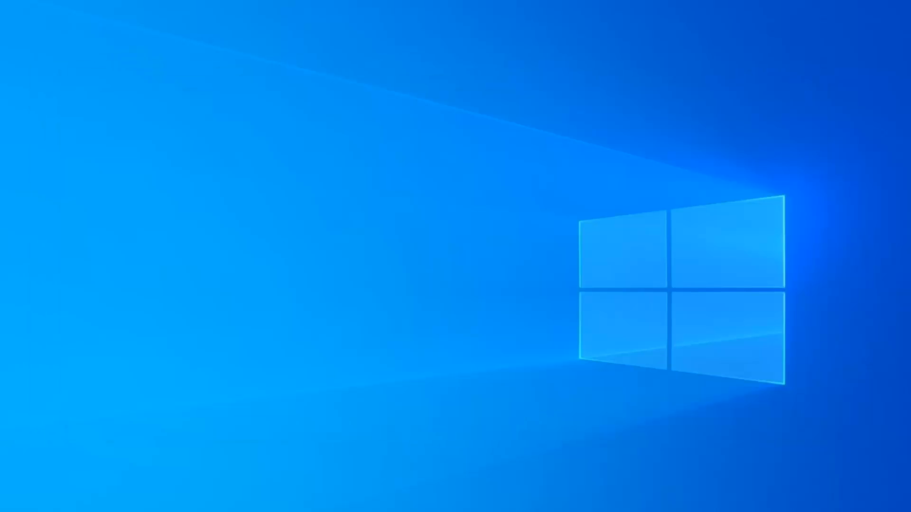
Find cmd again and open a new Command Prompt as administrator, approving the User Account Control request.
key(super)
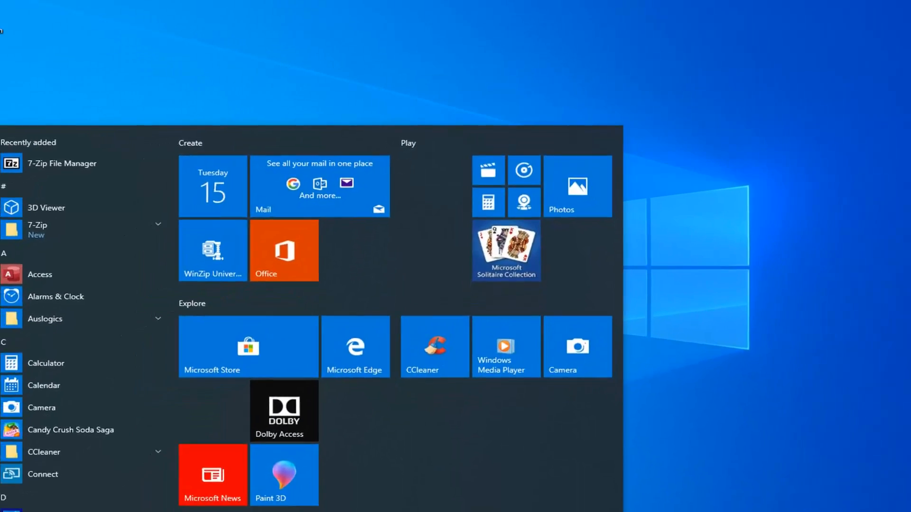
text(cmd)
right_click(122, 186)
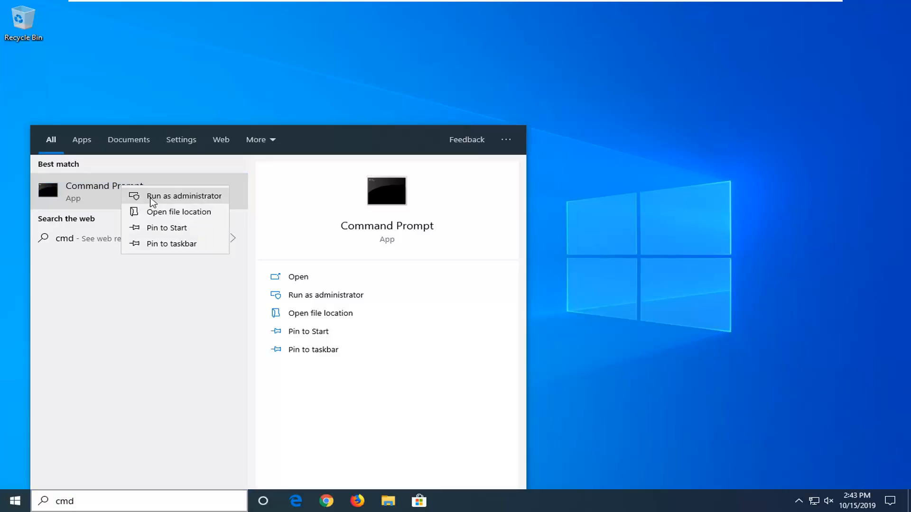
click(151, 198)
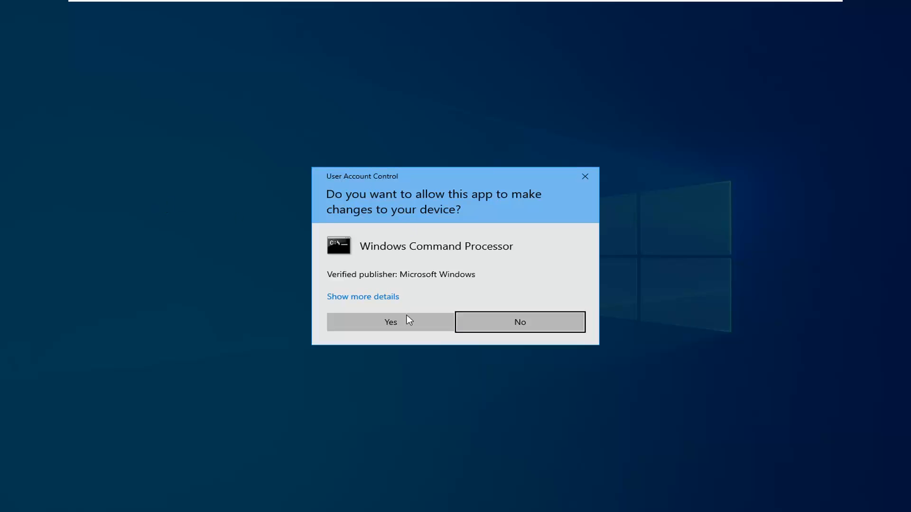
click(409, 322)
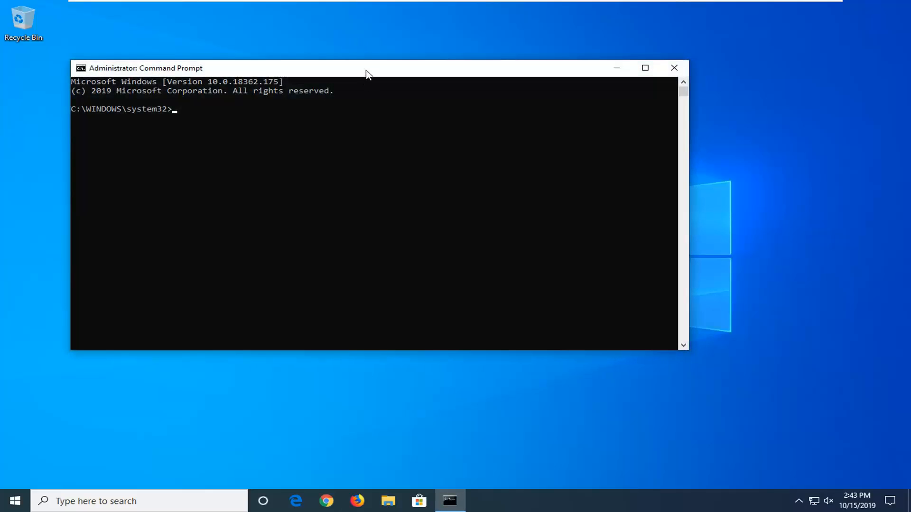
Paste the copied command DISM /Online /Cleanup-Image /RestoreHealth at the prompt and run it.
drag(368, 62, 507, 87)
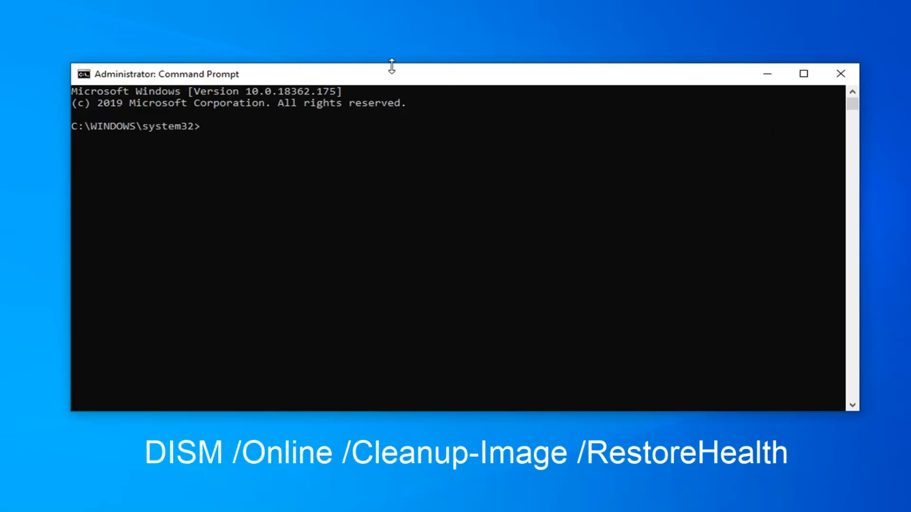
right_click(408, 75)
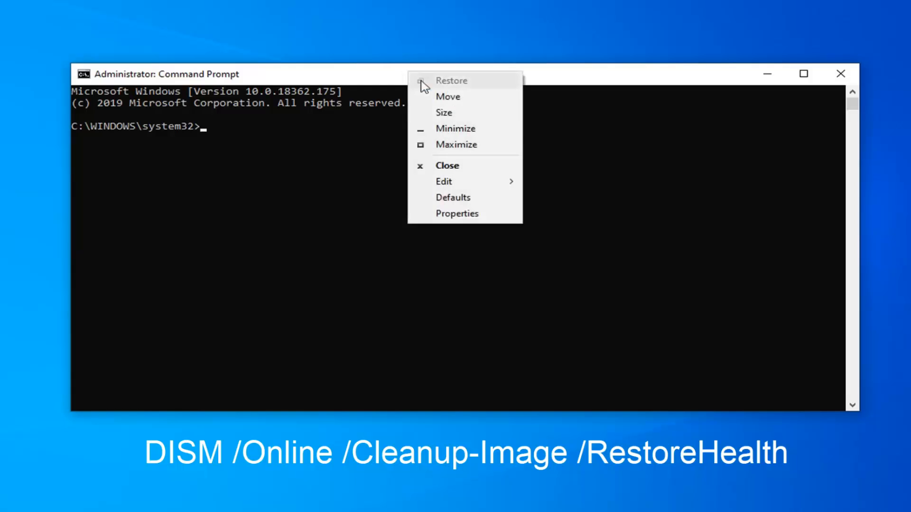
mouse_move(450, 184)
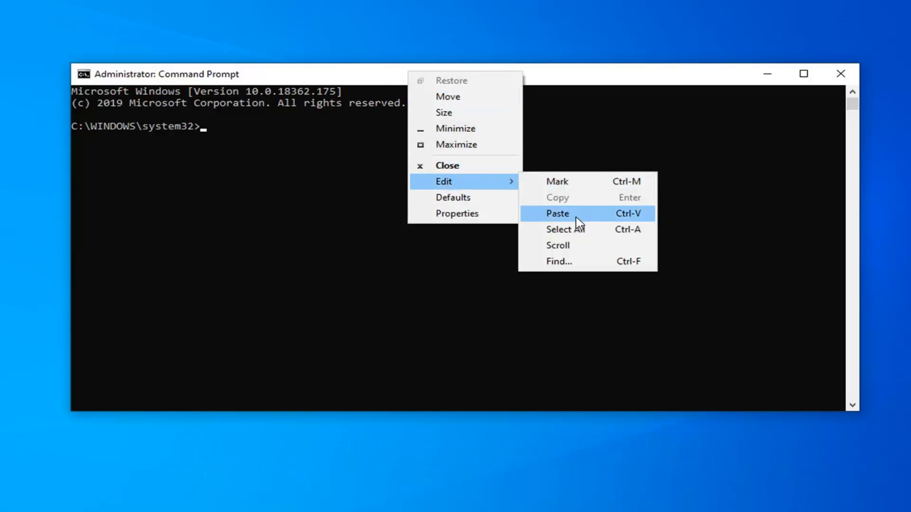
click(557, 214)
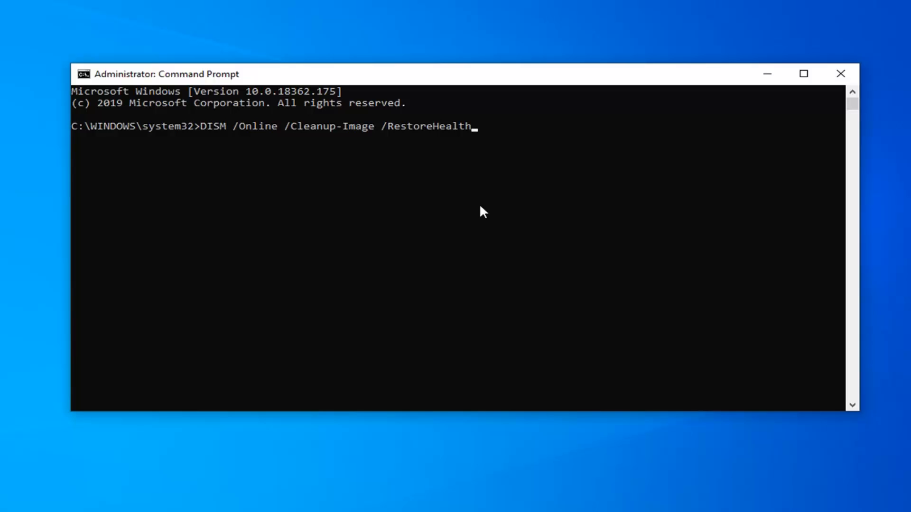
key(Return)
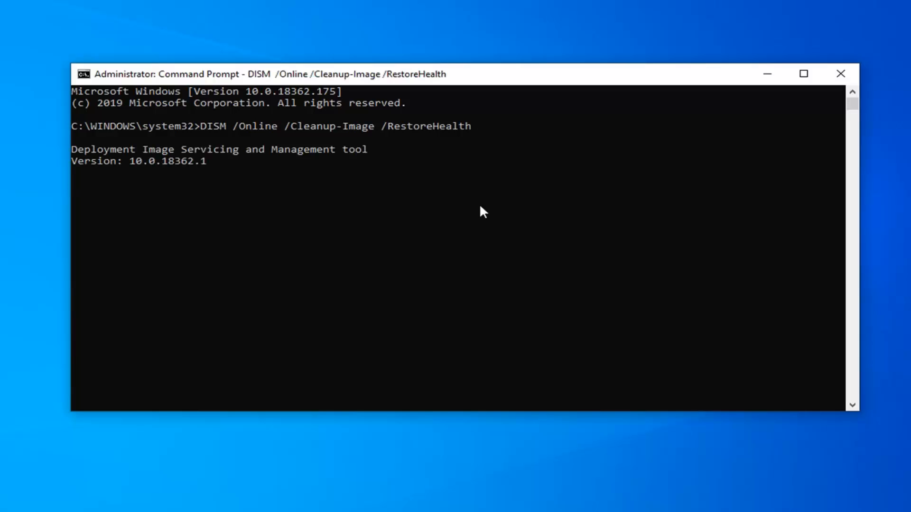